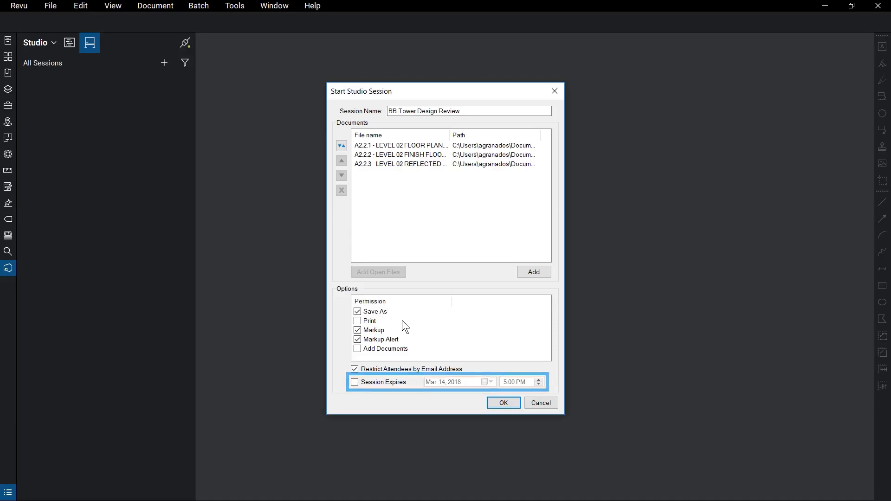
Step: Start the studio session and add the architect's e-mail address as an invitee
{"action": "left_click", "coordinate": [511, 402]}
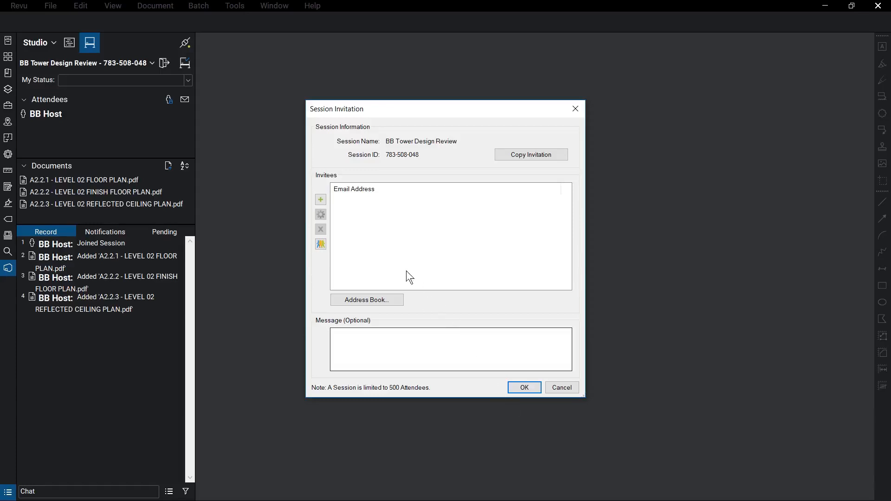
{"action": "left_click", "coordinate": [320, 199]}
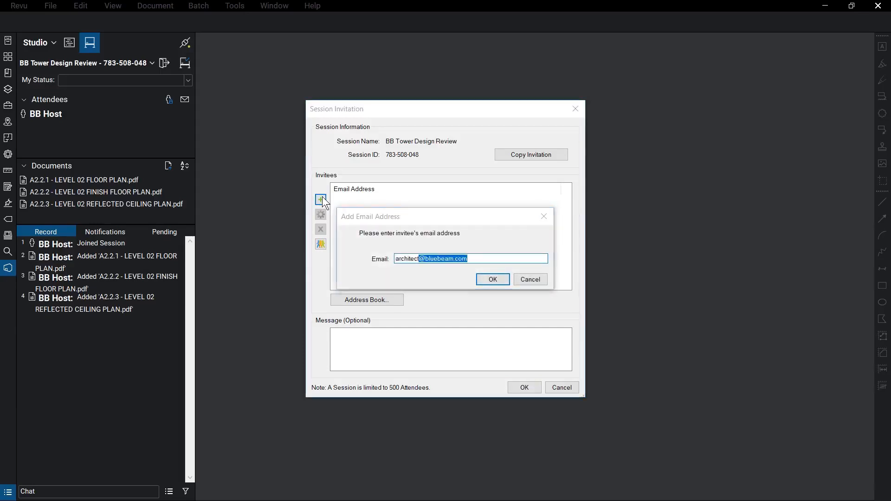
{"action": "key", "text": "Return"}
Step: Add the electrical invitee's e-mail address and send both invitations
{"action": "left_click", "coordinate": [321, 199]}
{"action": "key", "text": "Return"}
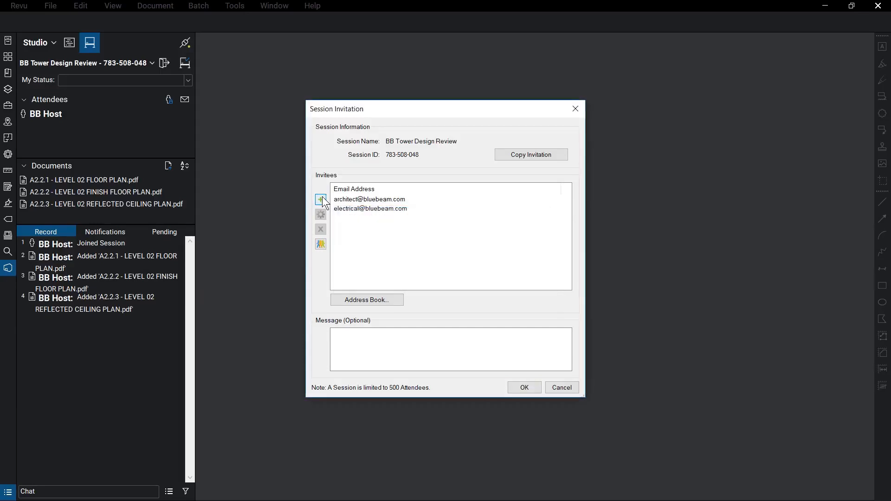
{"action": "left_click", "coordinate": [536, 389]}
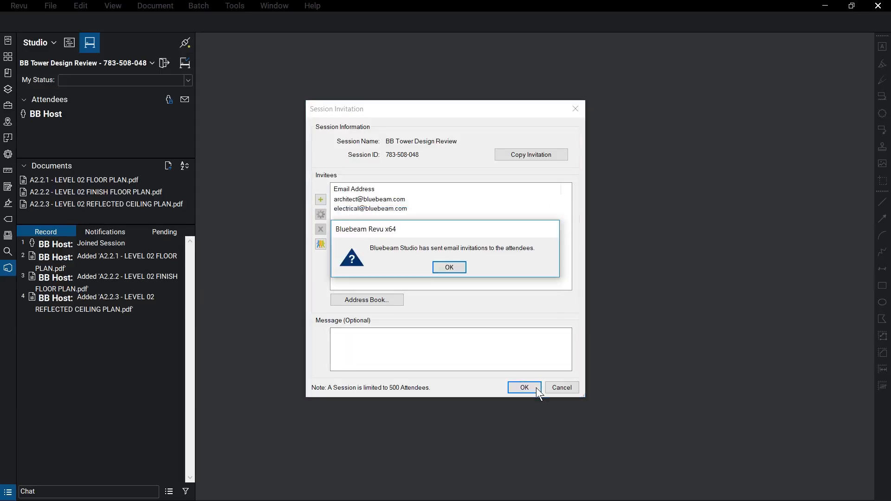
{"action": "left_click", "coordinate": [459, 269]}
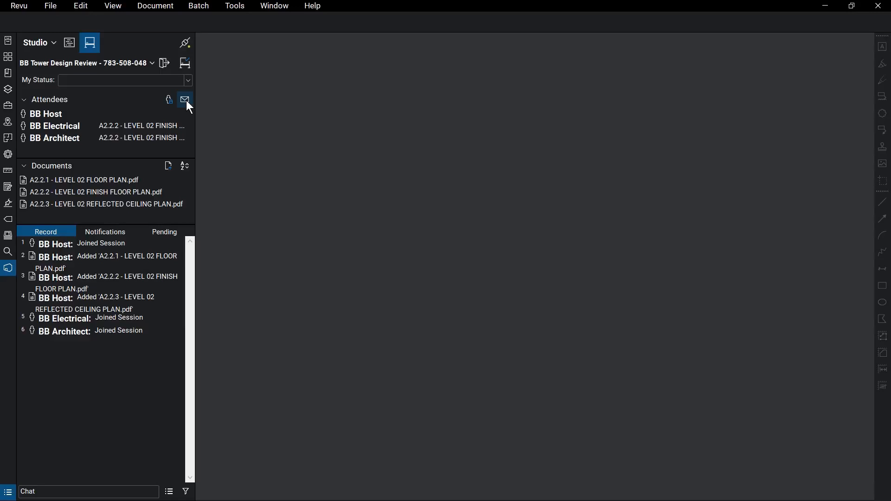
Step: Review the allowed attendee e-mails, then open the A2.2.2 LEVEL 02 FINISH FLOOR PLAN document
{"action": "left_click", "coordinate": [171, 102]}
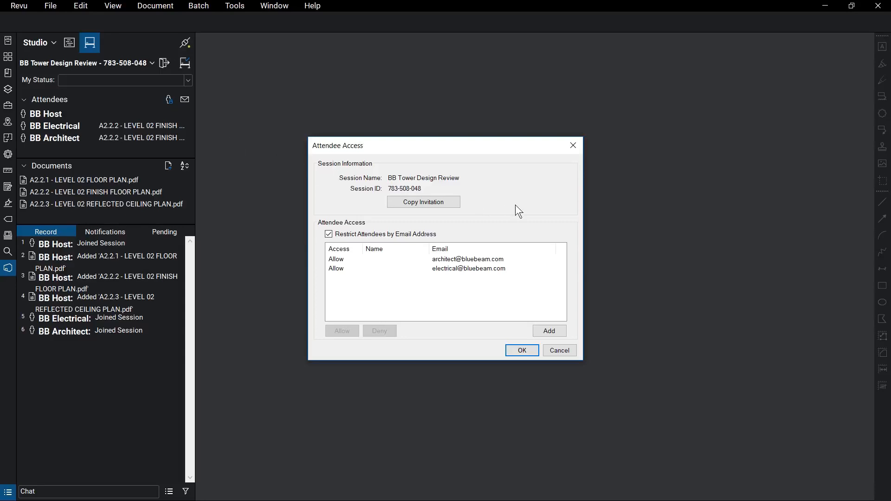
{"action": "left_click", "coordinate": [522, 351]}
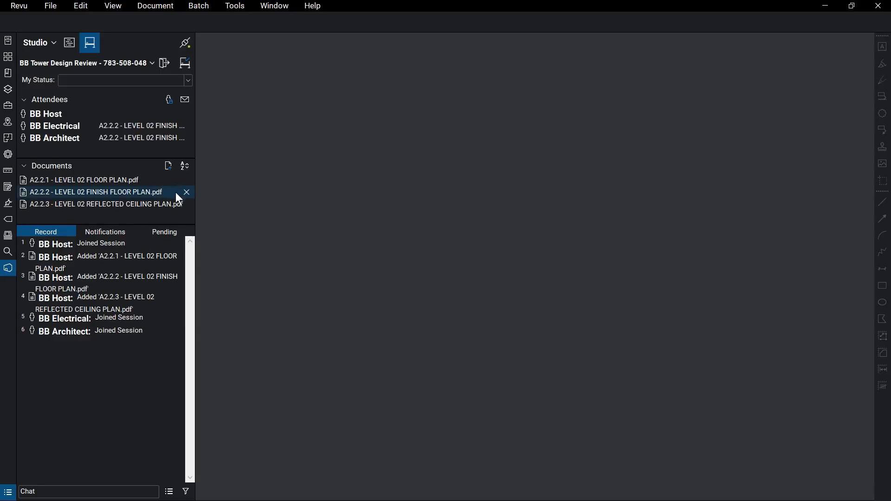
{"action": "double_click", "coordinate": [174, 192]}
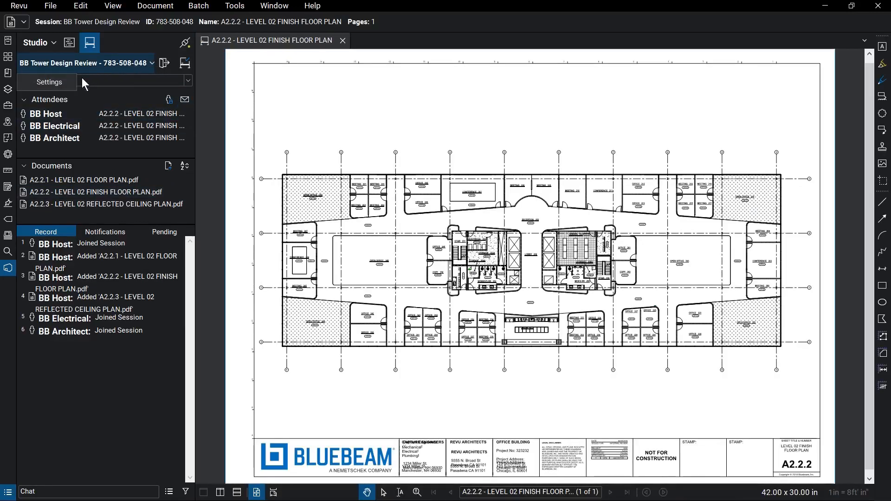
Step: Set the Add Documents permission to Allow in Session Settings and apply it
{"action": "left_click", "coordinate": [67, 81]}
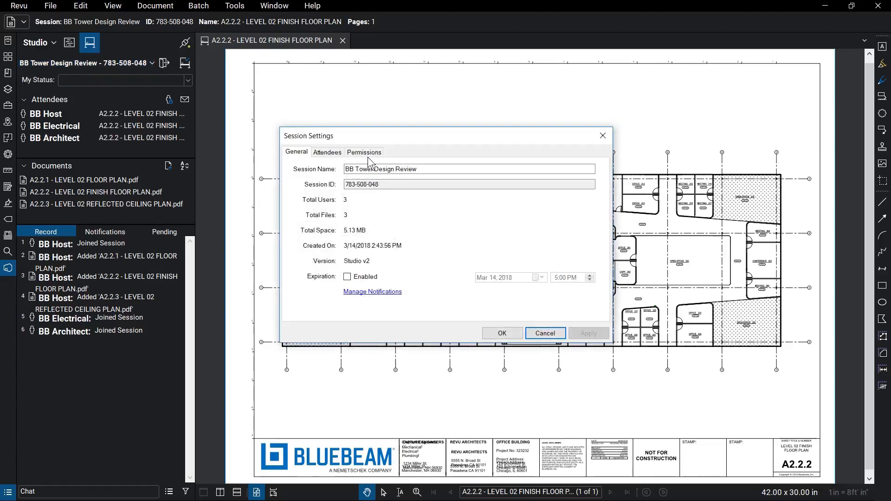
{"action": "left_click", "coordinate": [381, 155]}
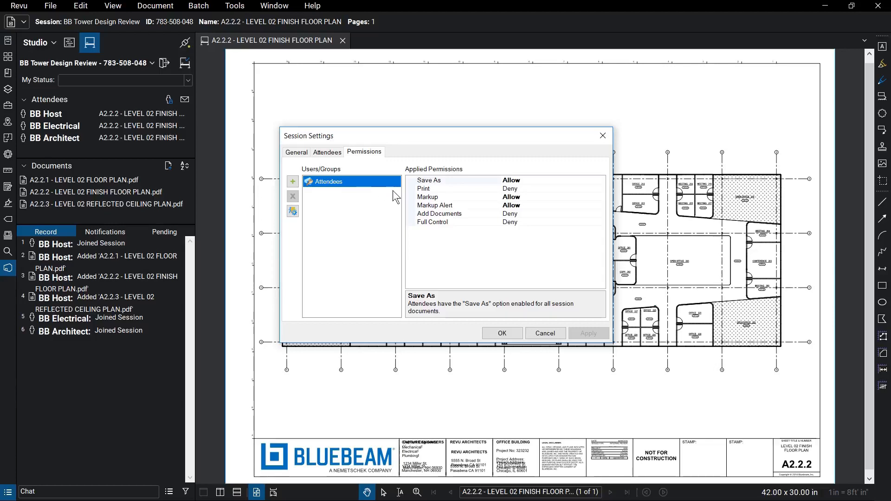
{"action": "left_click", "coordinate": [601, 213]}
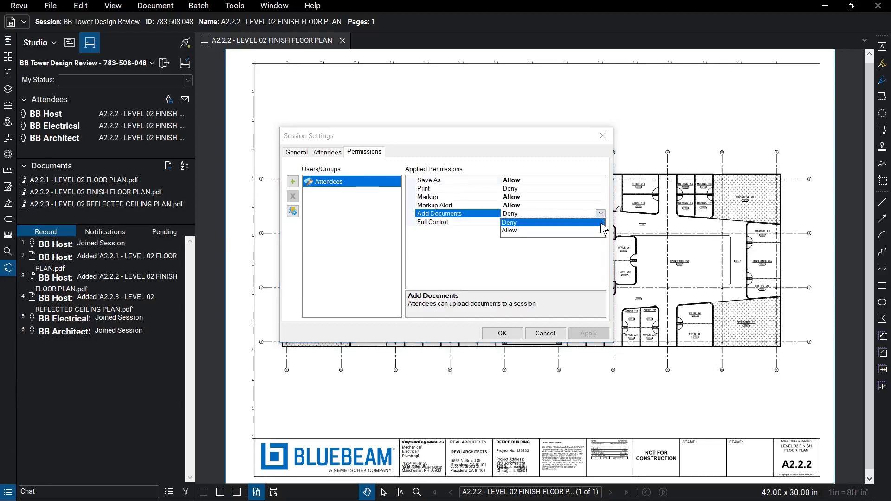
{"action": "left_click", "coordinate": [601, 231]}
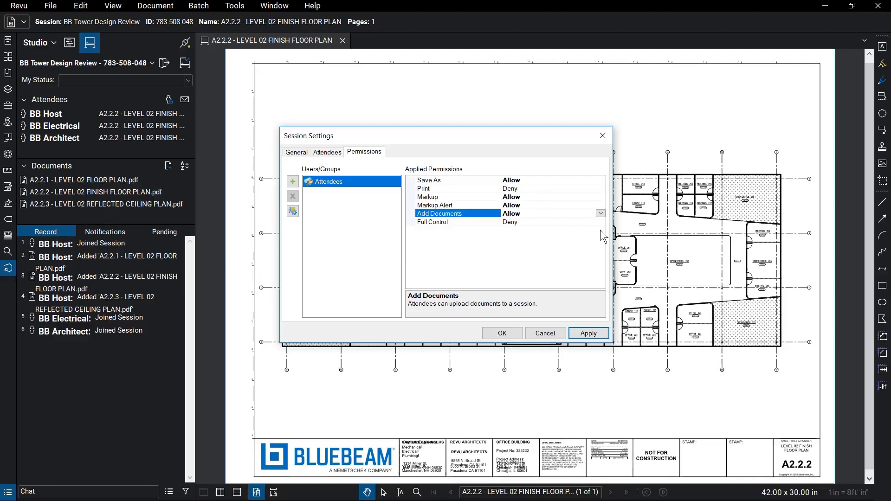
{"action": "left_click", "coordinate": [602, 335]}
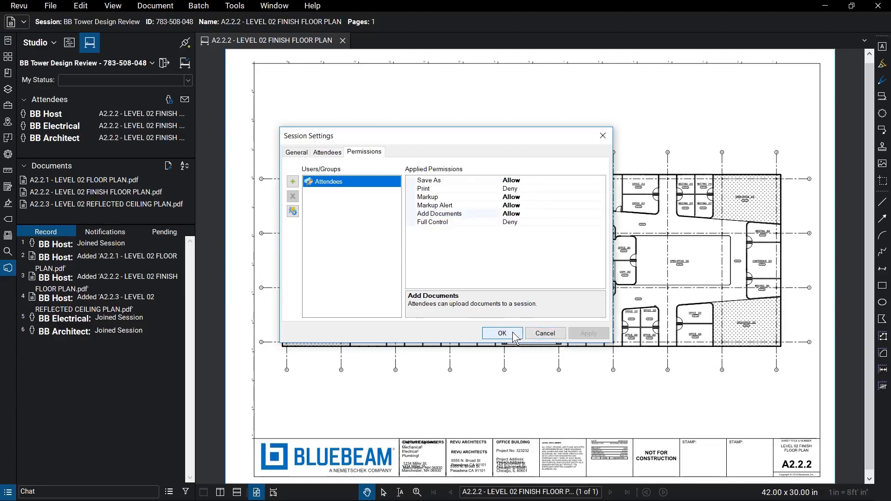
{"action": "left_click", "coordinate": [513, 334]}
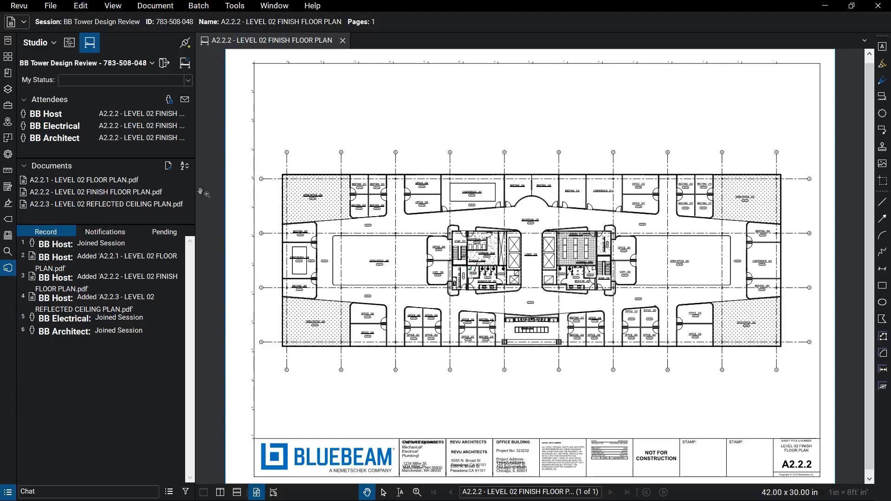
Step: Add E2.02, G0.00, G0.01 and P2.02 PDFs to the session, leaving the sort order unchanged
{"action": "left_click", "coordinate": [171, 173]}
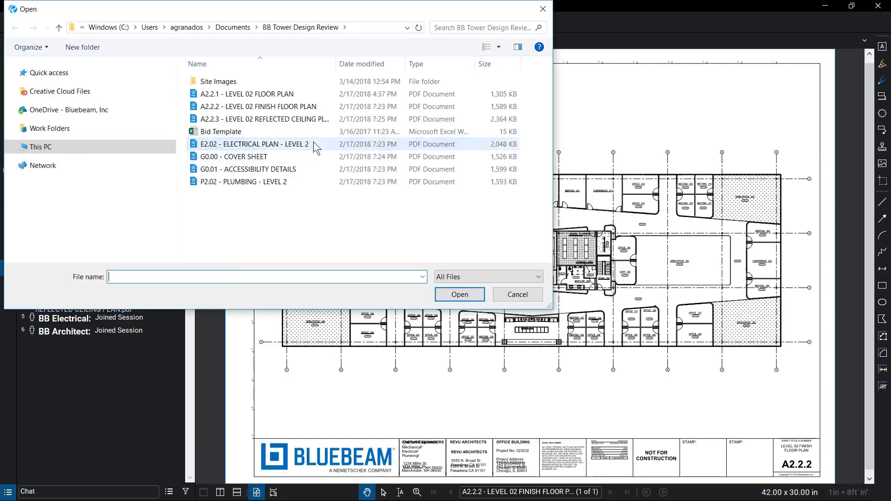
{"action": "left_click", "coordinate": [313, 141]}
{"action": "left_click", "coordinate": [308, 182], "text": "shift"}
{"action": "left_click", "coordinate": [472, 292]}
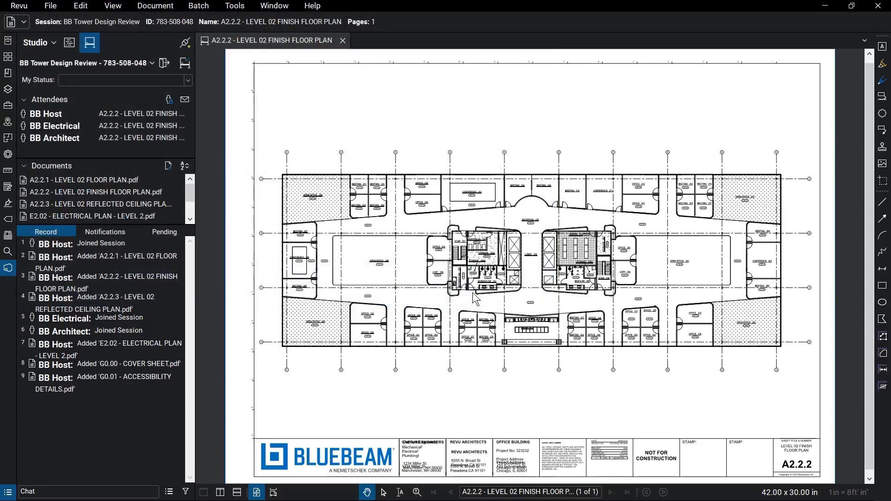
{"action": "left_click", "coordinate": [185, 166]}
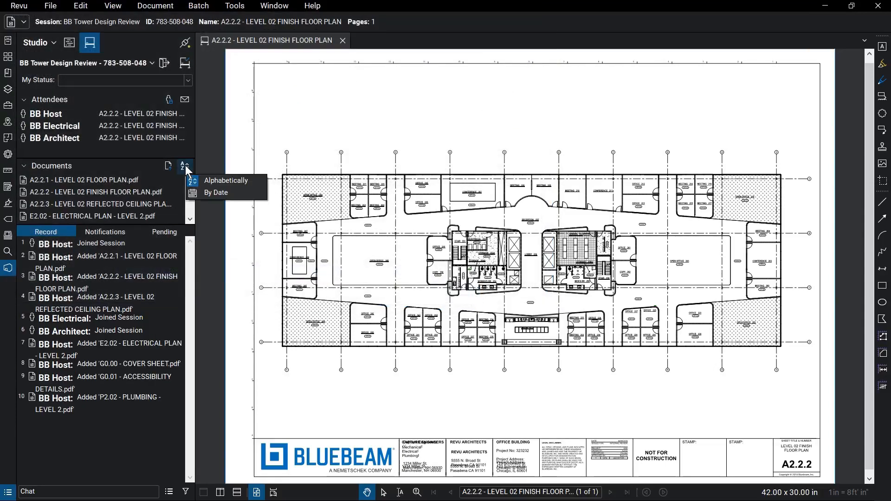
{"action": "left_click", "coordinate": [209, 161]}
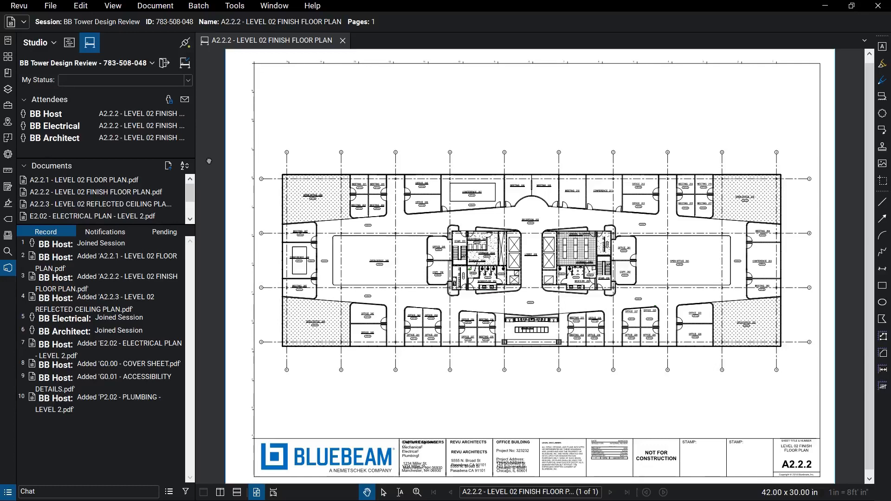
Step: Review the engineer's power required callout and the architect's red cloud from the record
{"action": "scroll", "coordinate": [537, 252], "scroll_direction": "up", "scroll_amount": 1}
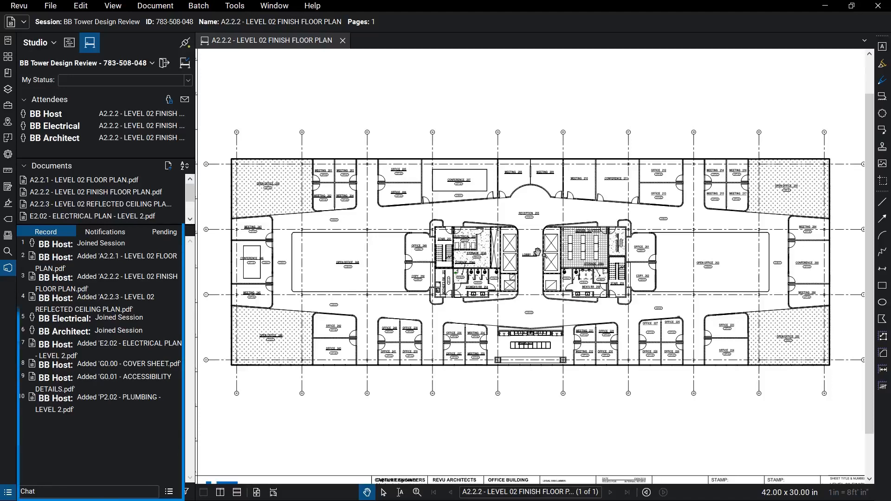
{"action": "scroll", "coordinate": [694, 332], "scroll_direction": "up", "scroll_amount": 5}
{"action": "scroll", "coordinate": [695, 332], "scroll_direction": "up", "scroll_amount": 2}
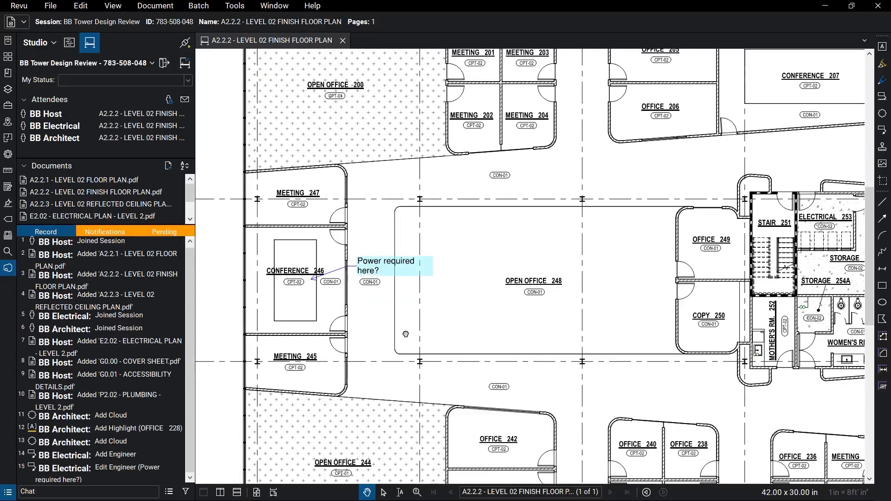
{"action": "left_click", "coordinate": [74, 467]}
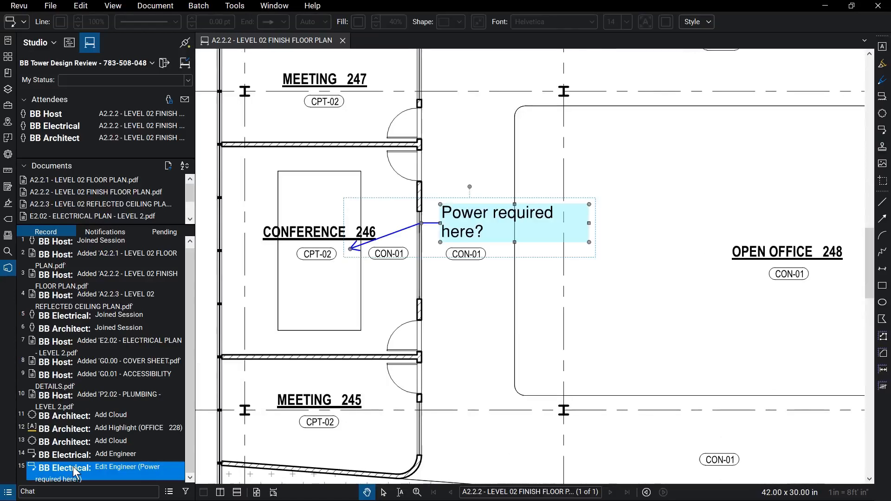
{"action": "left_click", "coordinate": [67, 444]}
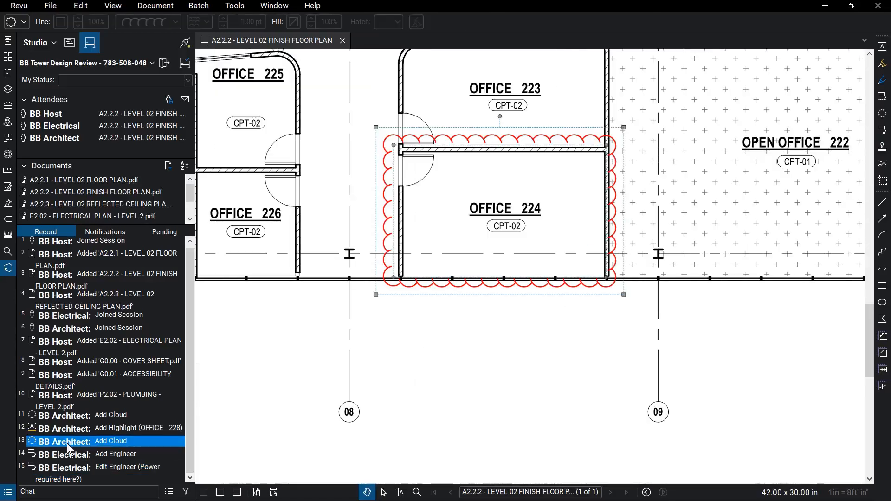
Step: Add a yellow Contractor Review cloud around Office 225 from the Tool Chest
{"action": "left_click", "coordinate": [8, 105]}
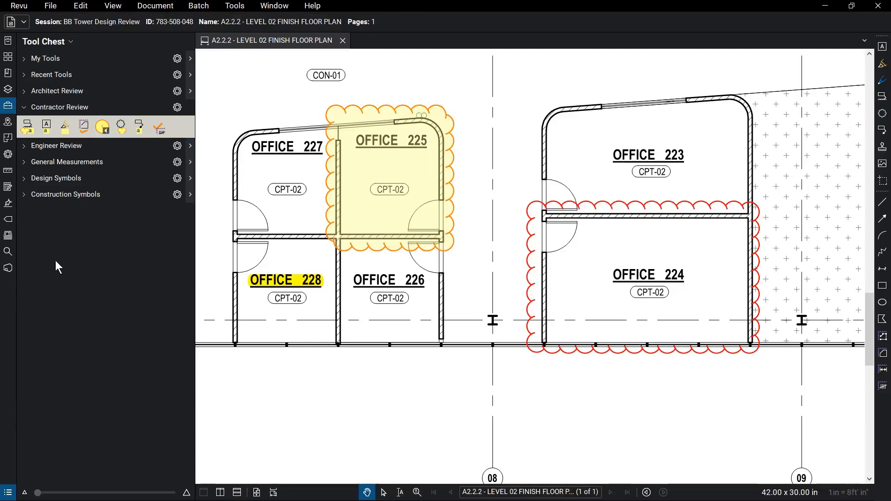
{"action": "left_click", "coordinate": [7, 268]}
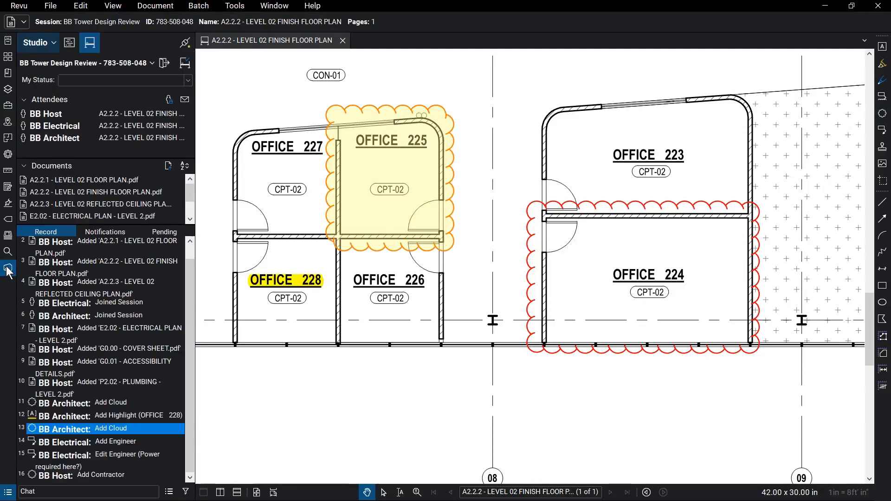
{"action": "left_click", "coordinate": [354, 242]}
Step: Send BB Architect an alert about the Office 225 contractor cloud, then deselect it
{"action": "right_click", "coordinate": [354, 242]}
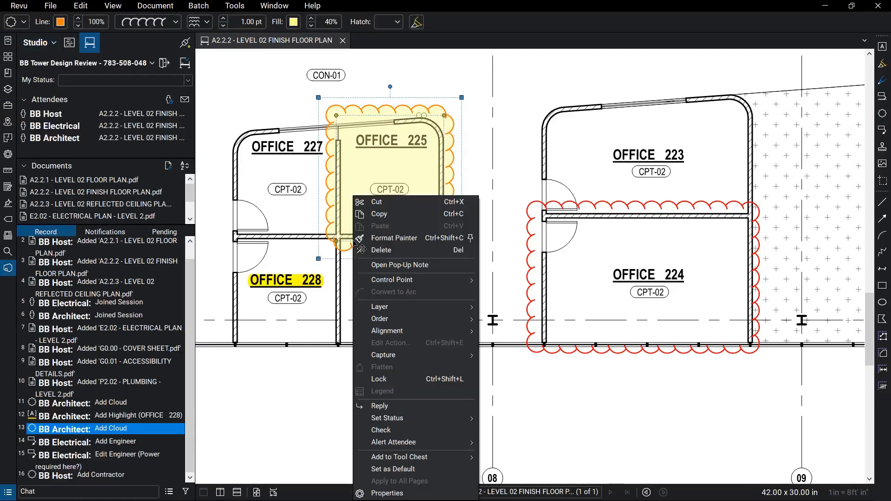
{"action": "mouse_move", "coordinate": [460, 442]}
{"action": "left_click", "coordinate": [500, 441]}
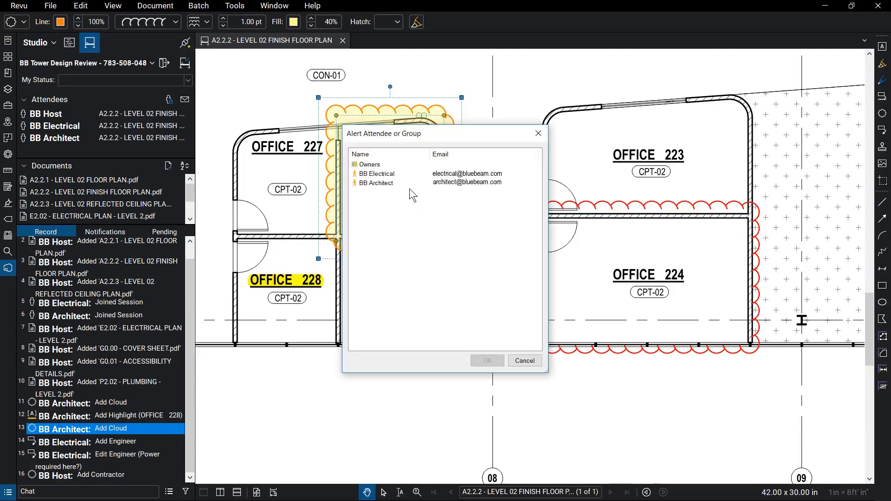
{"action": "left_click", "coordinate": [408, 182]}
{"action": "left_click", "coordinate": [494, 360]}
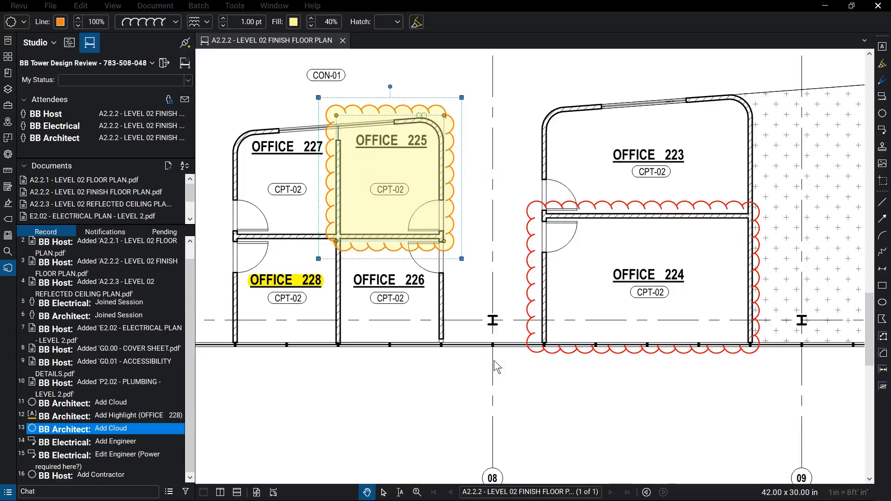
{"action": "left_click", "coordinate": [494, 365]}
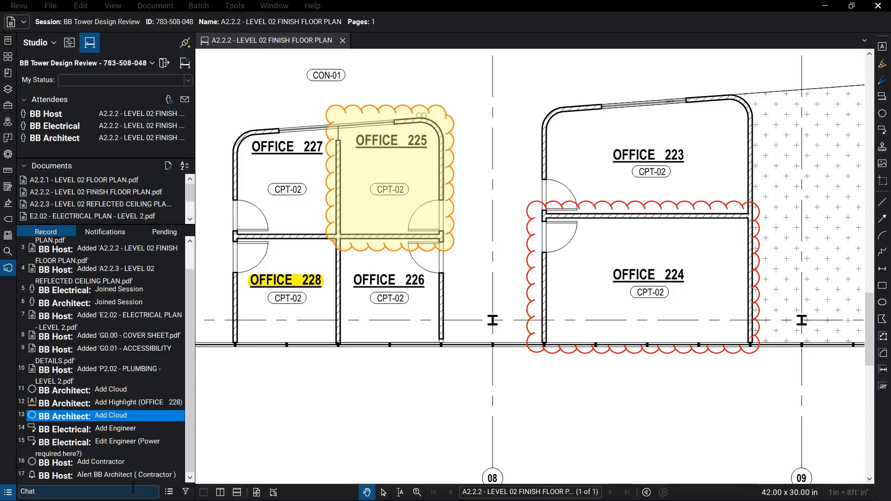
{"action": "left_click", "coordinate": [186, 493]}
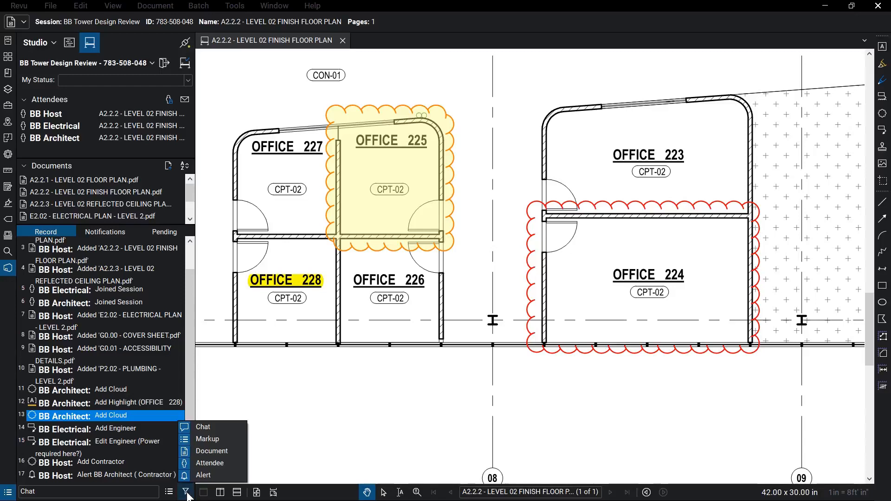
{"action": "left_click", "coordinate": [227, 440]}
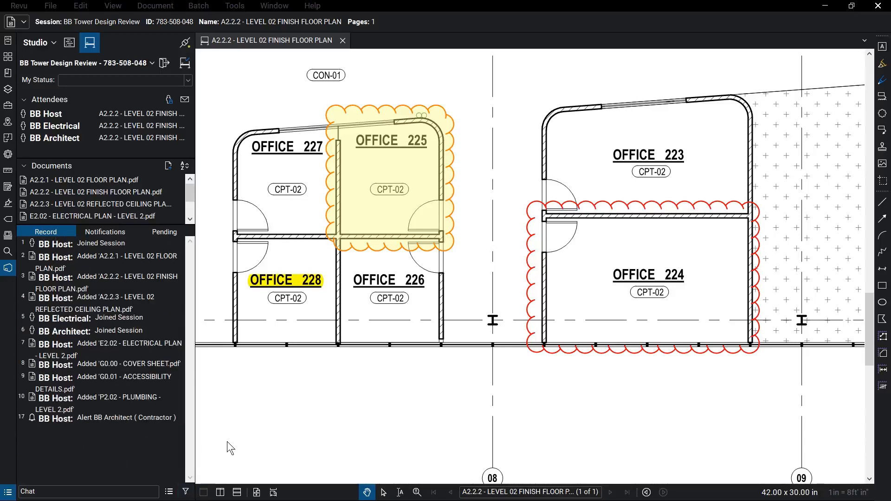
{"action": "left_click", "coordinate": [187, 493]}
{"action": "left_click", "coordinate": [229, 440]}
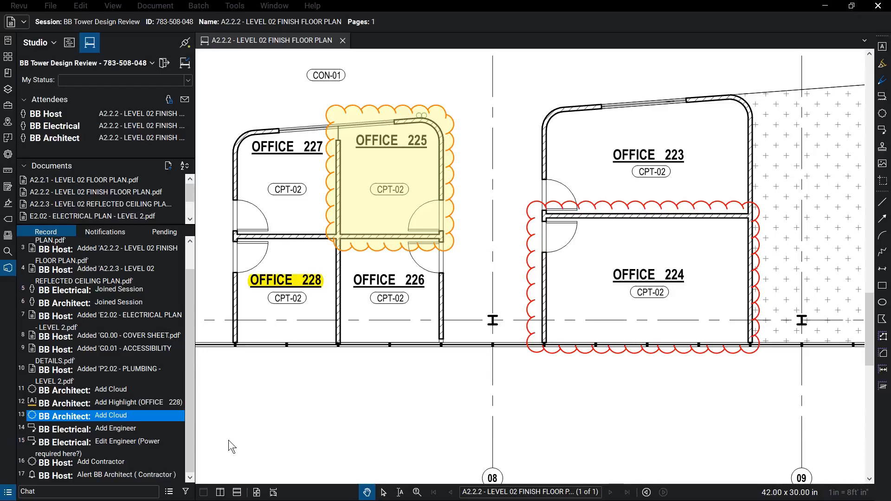
Step: Follow BB Architect to the mullion specifications cloud, then zoom out to the full sheet
{"action": "right_click", "coordinate": [84, 138]}
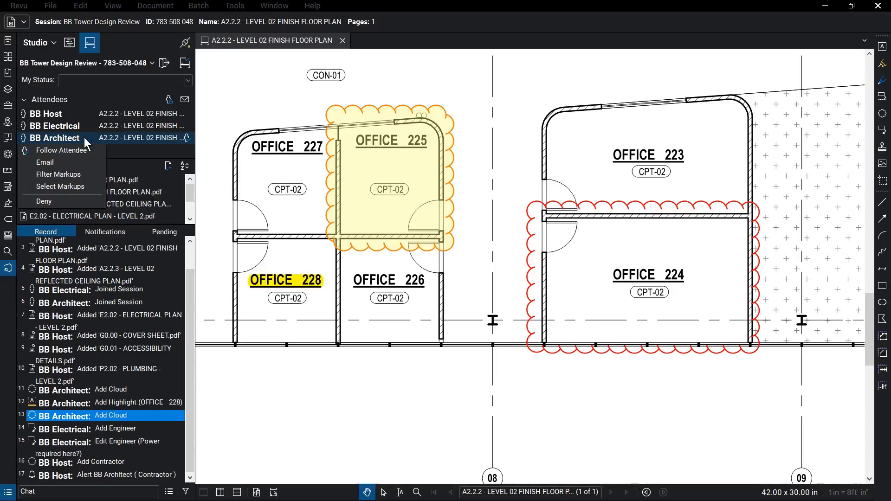
{"action": "left_click", "coordinate": [91, 148]}
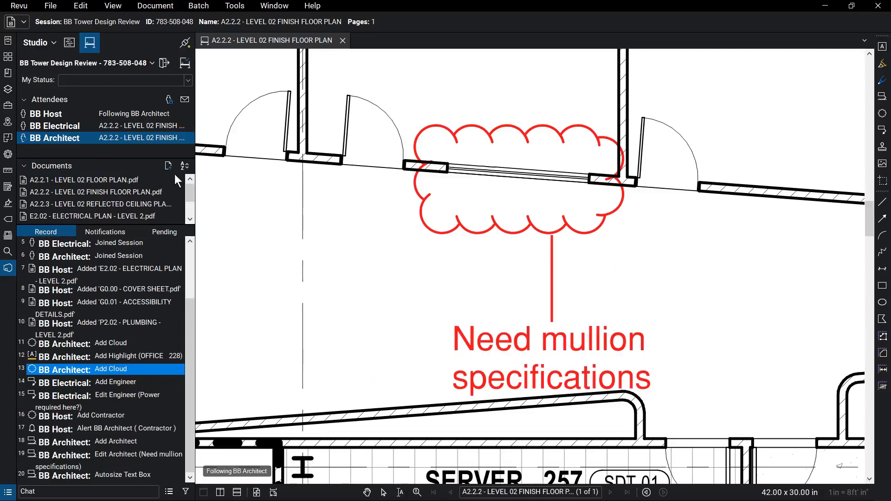
{"action": "scroll", "coordinate": [253, 207], "scroll_direction": "down", "scroll_amount": 10}
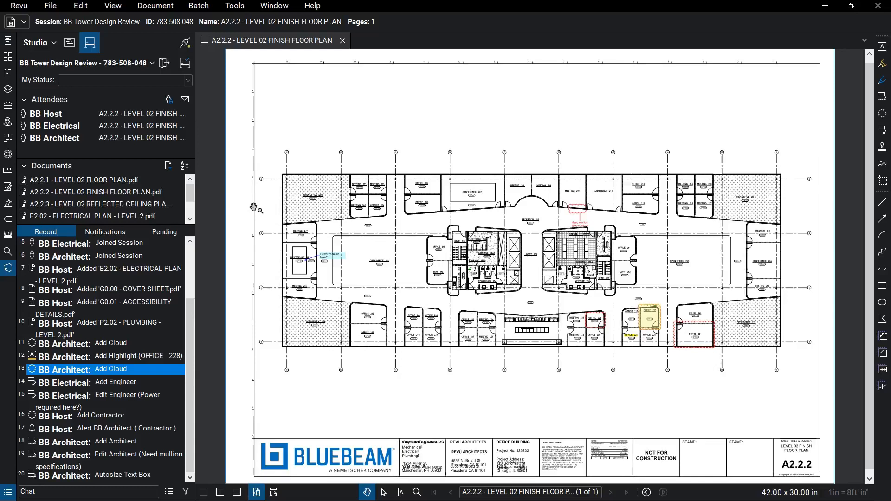
Step: Create a Record Summary session report and save it as BB Tower Design Review Report
{"action": "left_click", "coordinate": [169, 492]}
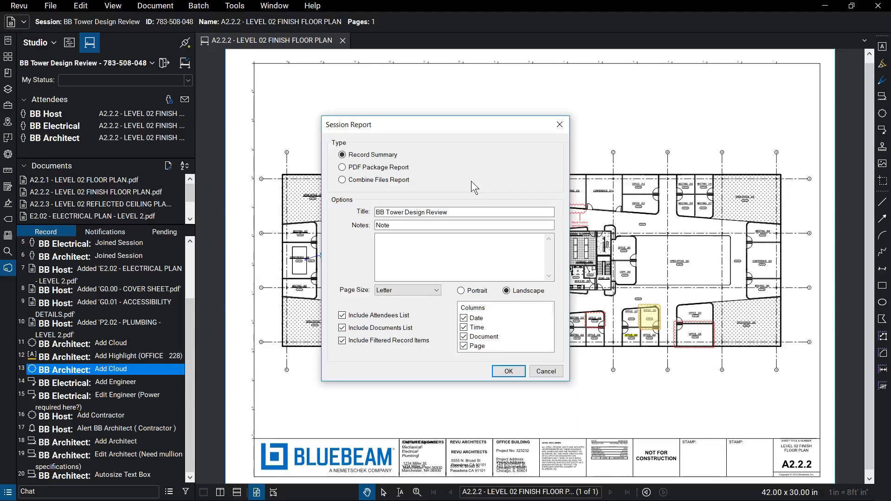
{"action": "left_click", "coordinate": [508, 371]}
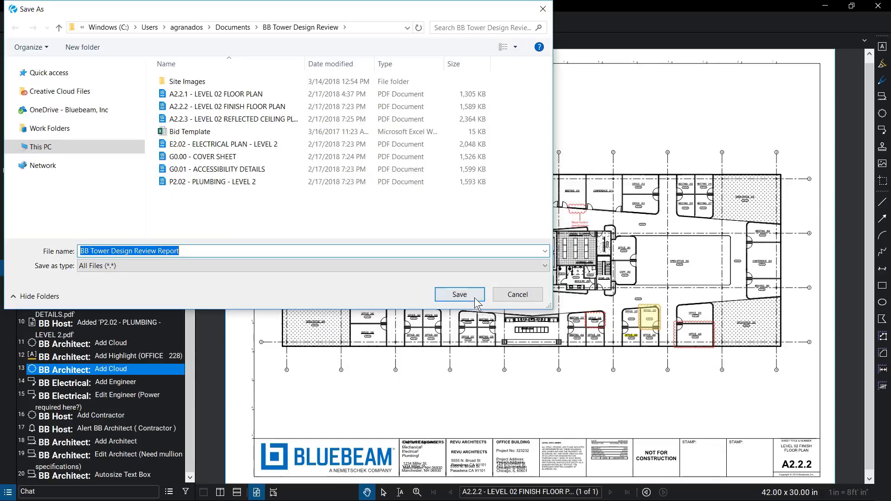
{"action": "left_click", "coordinate": [475, 296]}
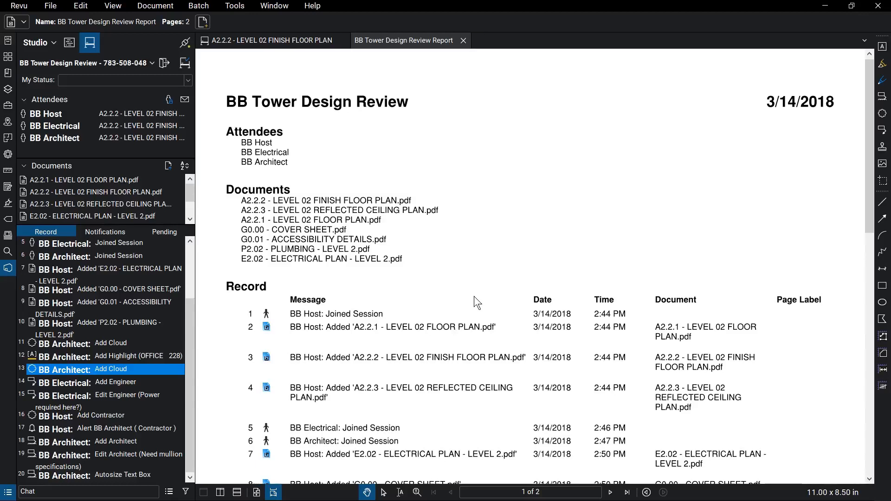
Step: Finish the session with Save In Folder and Generate Report kept checked
{"action": "left_click", "coordinate": [185, 65]}
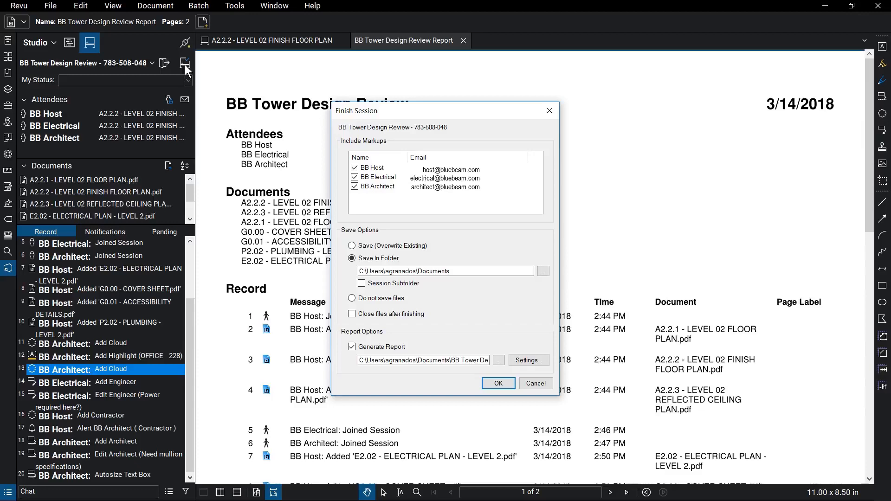
{"action": "left_click", "coordinate": [498, 384]}
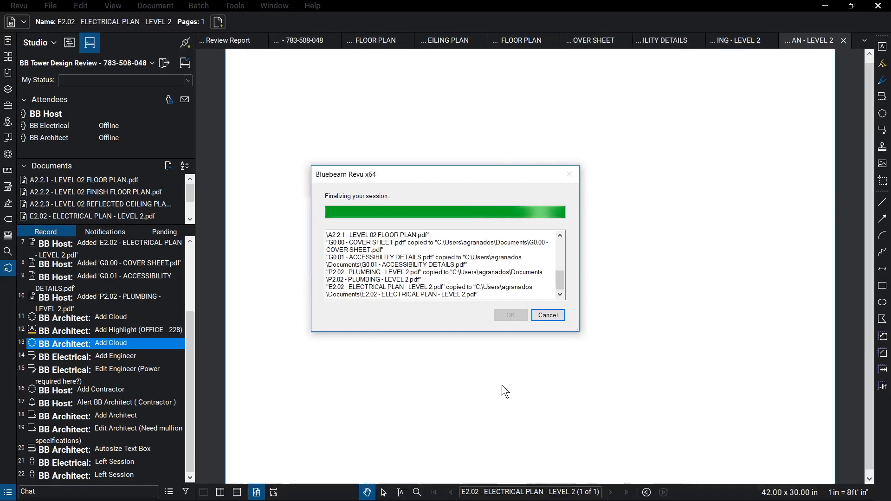
{"action": "left_click", "coordinate": [511, 315]}
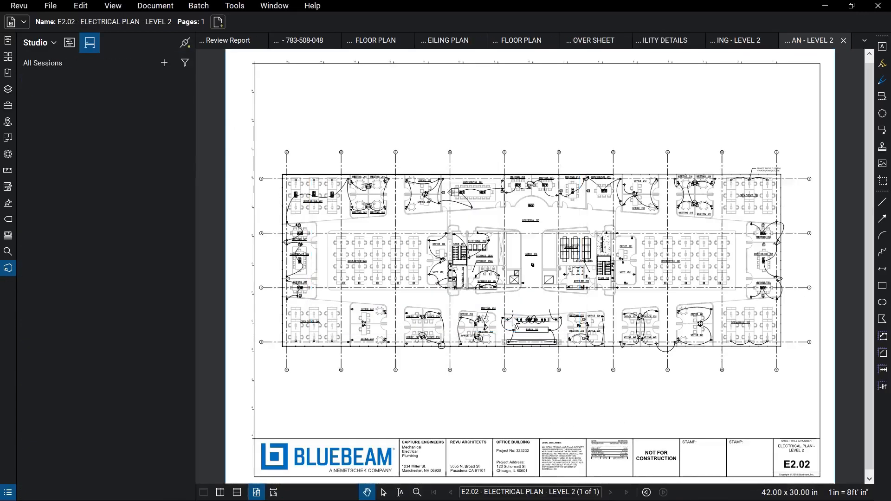